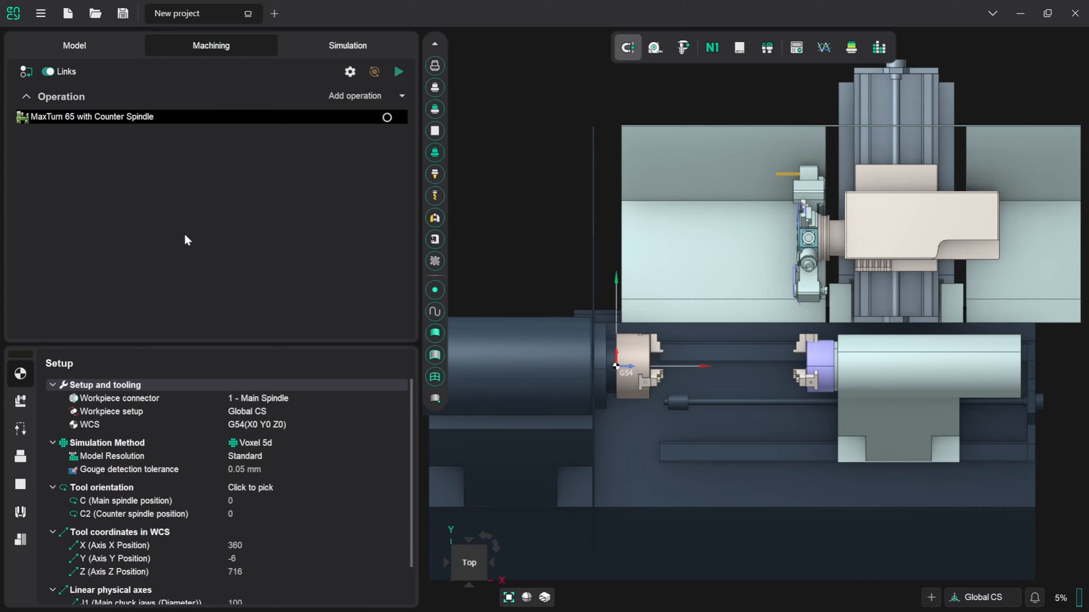
Import the tools from the file turning part.tom into the project and close the tool list.
{"action": "left_click", "coordinate": [767, 48]}
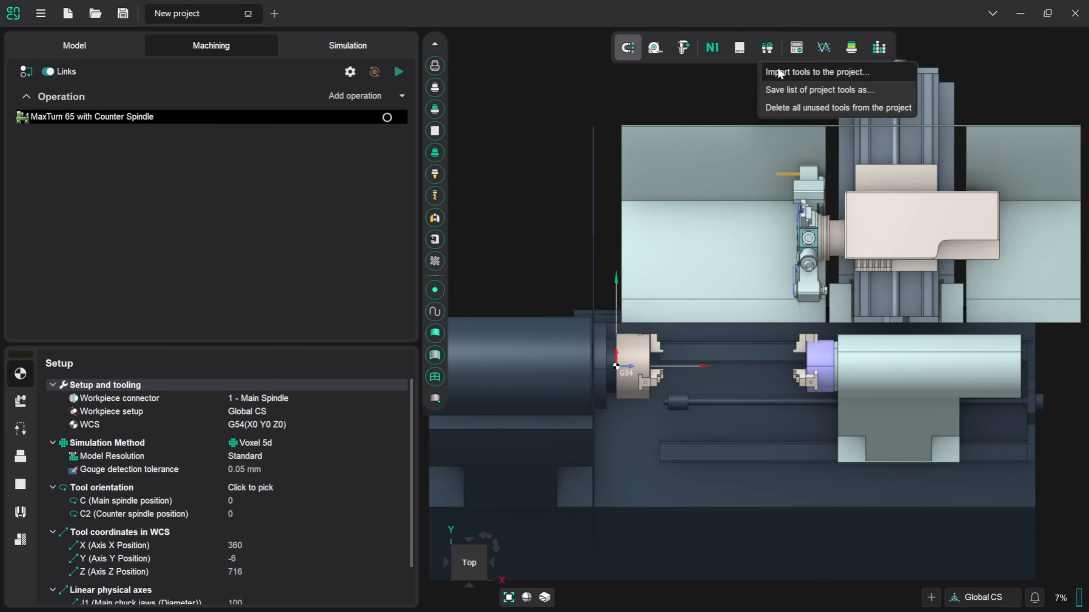
{"action": "left_click", "coordinate": [778, 69]}
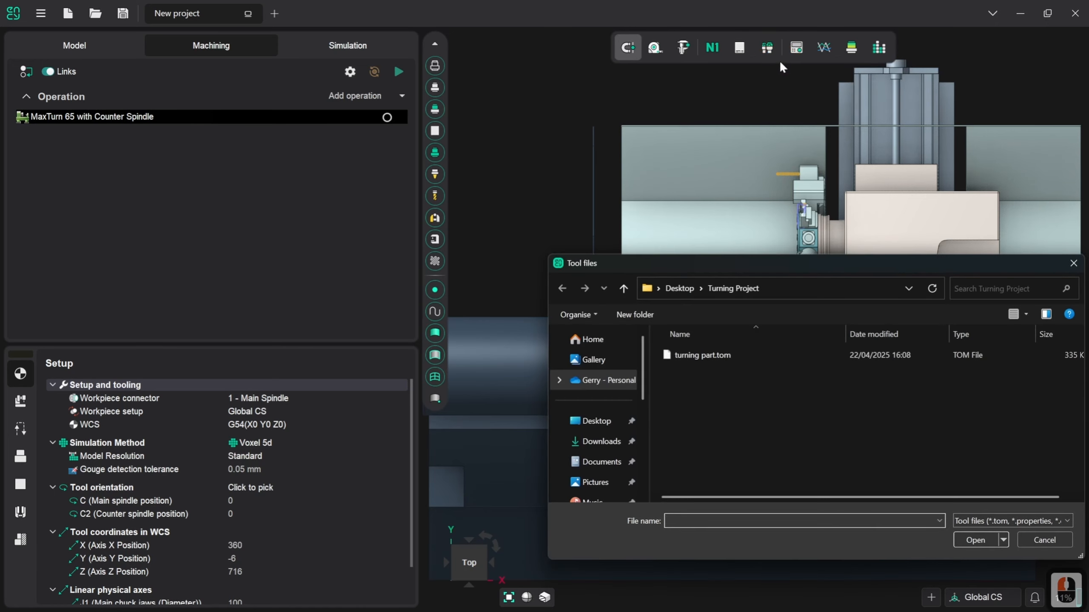
{"action": "left_click", "coordinate": [706, 357]}
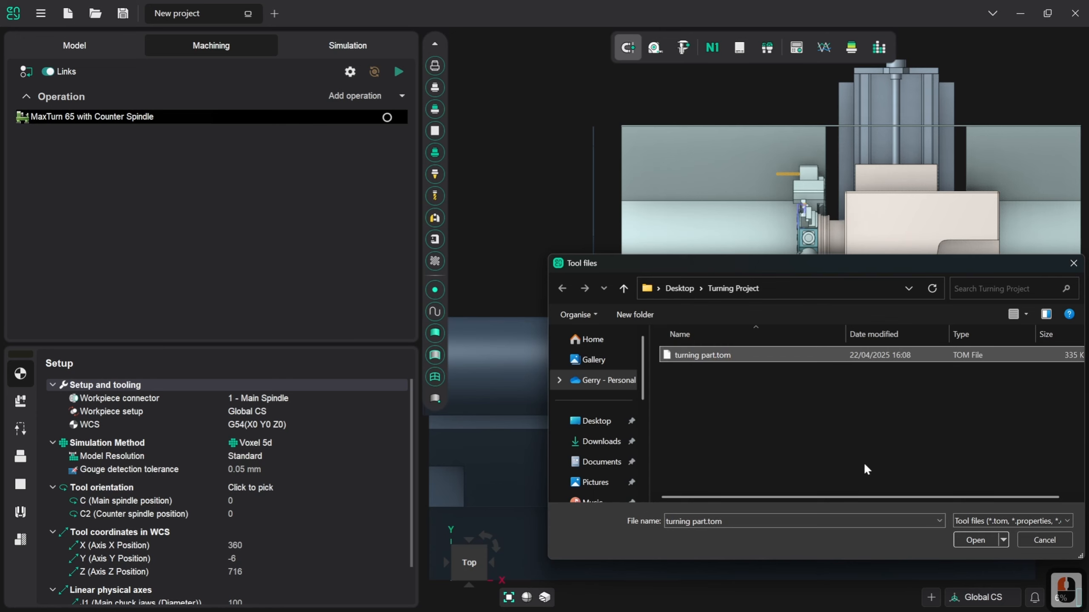
{"action": "left_click", "coordinate": [964, 539]}
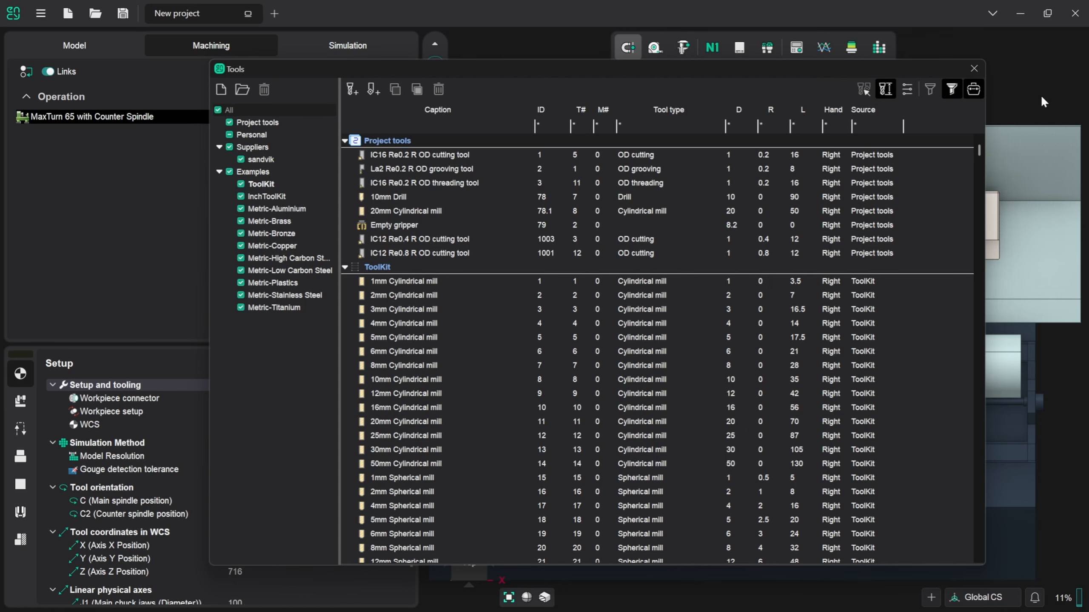
{"action": "left_click", "coordinate": [972, 69]}
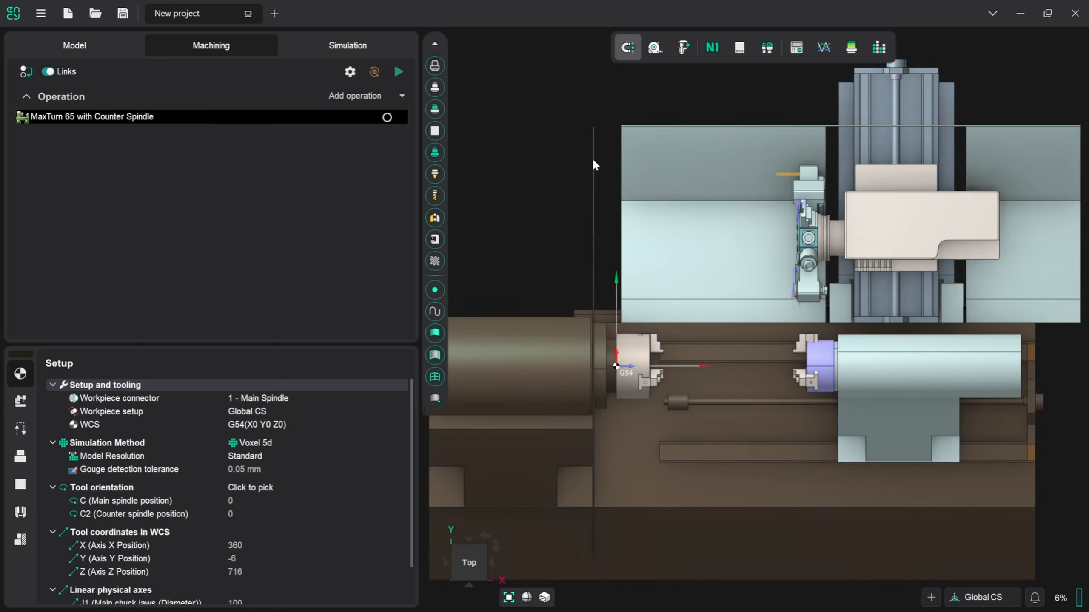
Import the model file turning part.3dm into the Part folder of the model tree.
{"action": "left_click", "coordinate": [100, 44]}
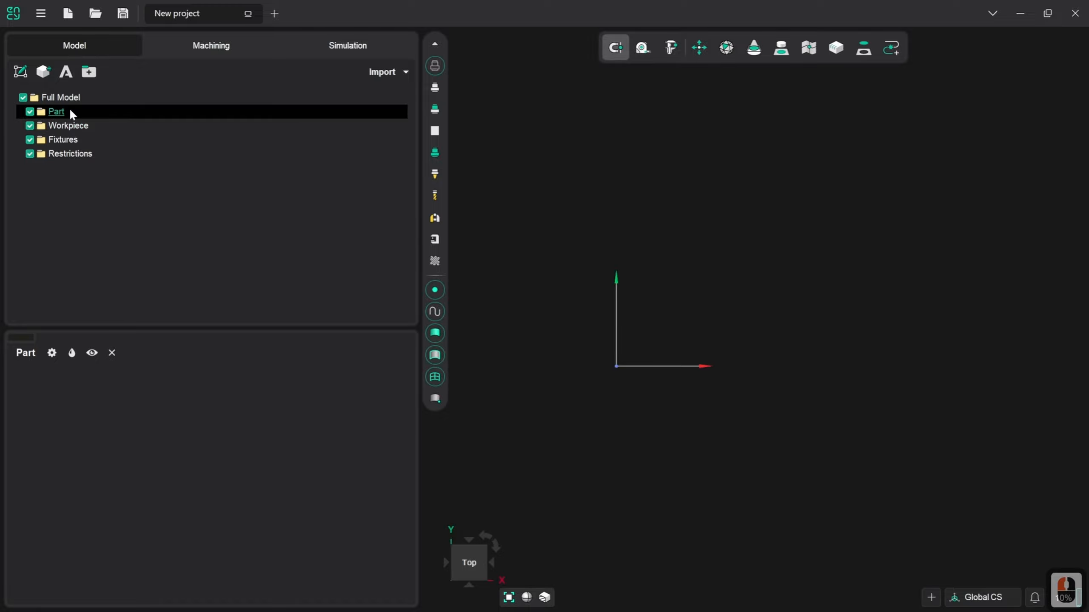
{"action": "left_click", "coordinate": [372, 71]}
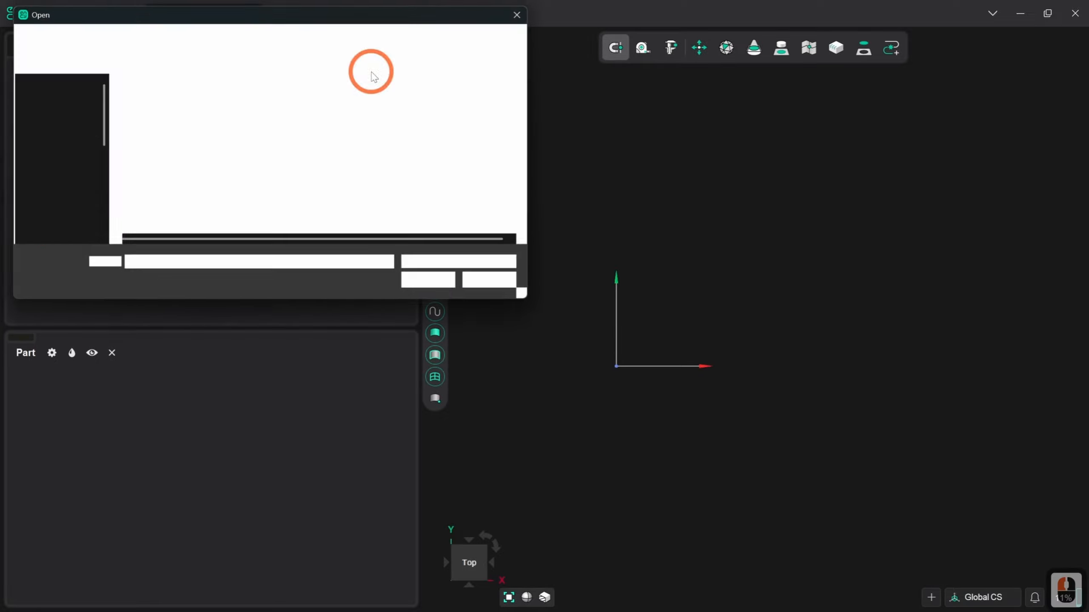
{"action": "left_click", "coordinate": [160, 102]}
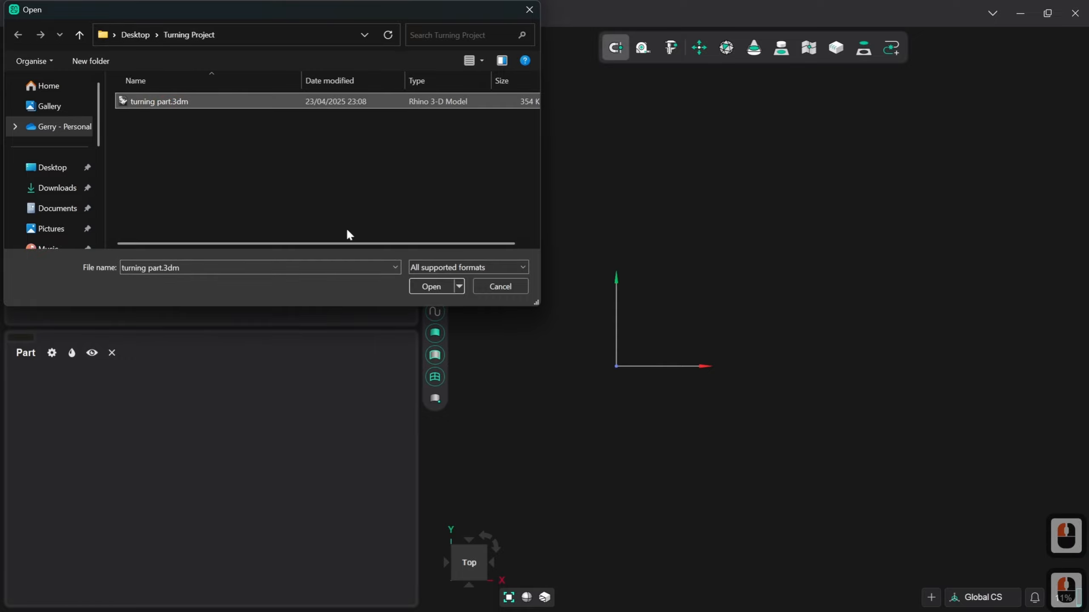
{"action": "left_click", "coordinate": [436, 286]}
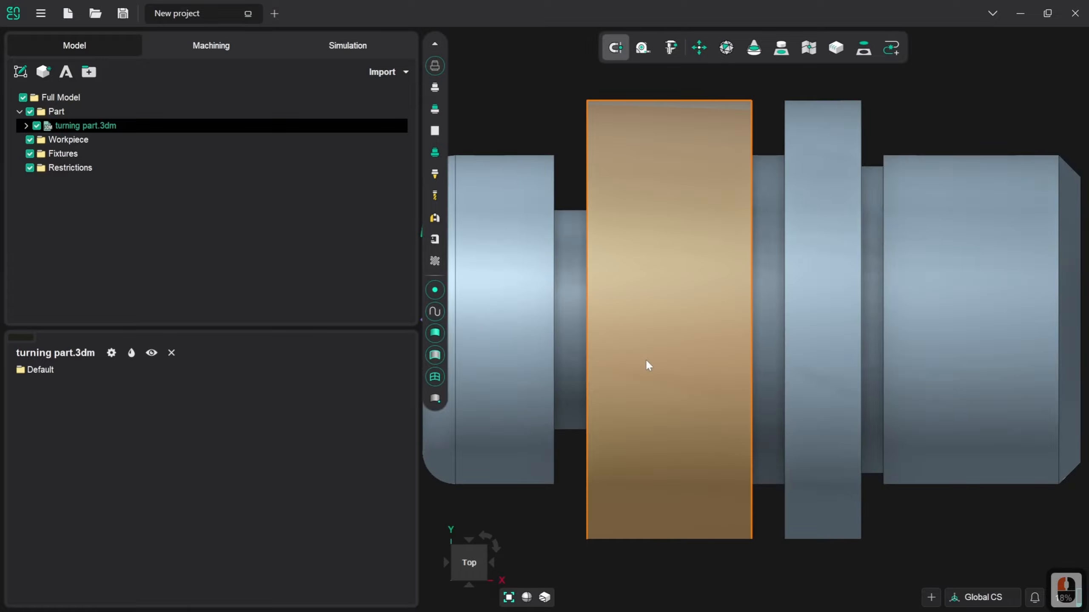
Check the part's zero location with Locate Zero at X min, Y middle and Z middle, without applying a transformation.
{"action": "scroll", "coordinate": [795, 359], "scroll_direction": "down", "scroll_amount": 3}
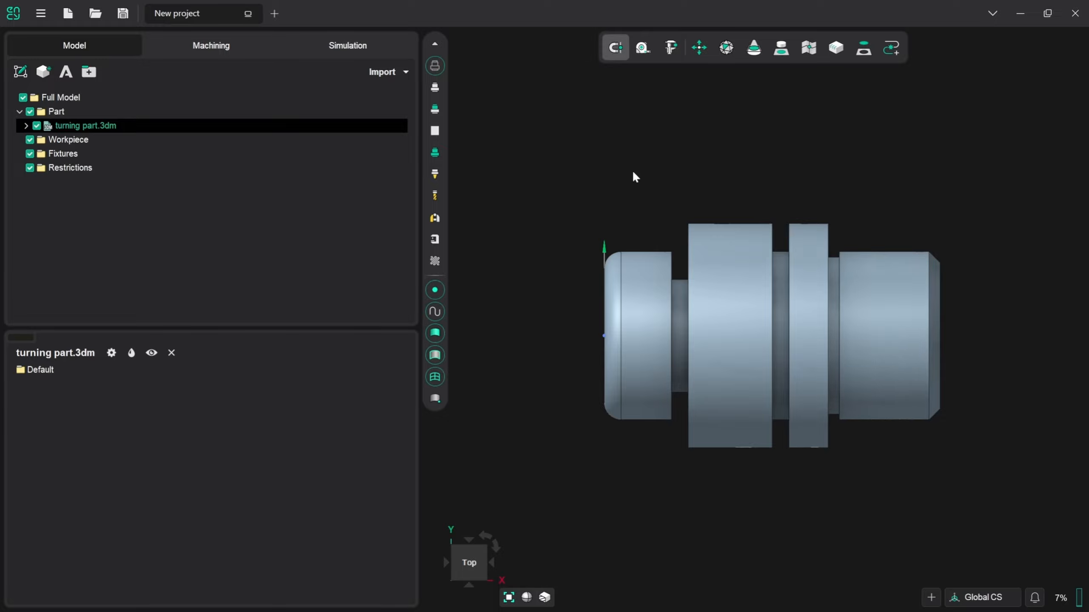
{"action": "right_click_drag", "start_coordinate": [652, 151], "coordinate": [700, 160]}
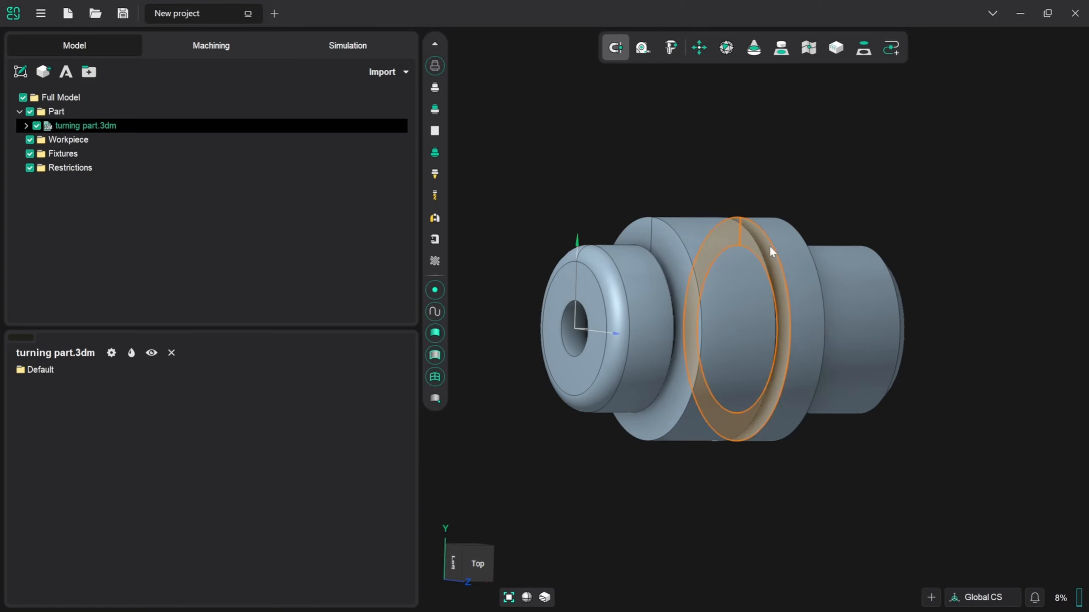
{"action": "left_click", "coordinate": [699, 48]}
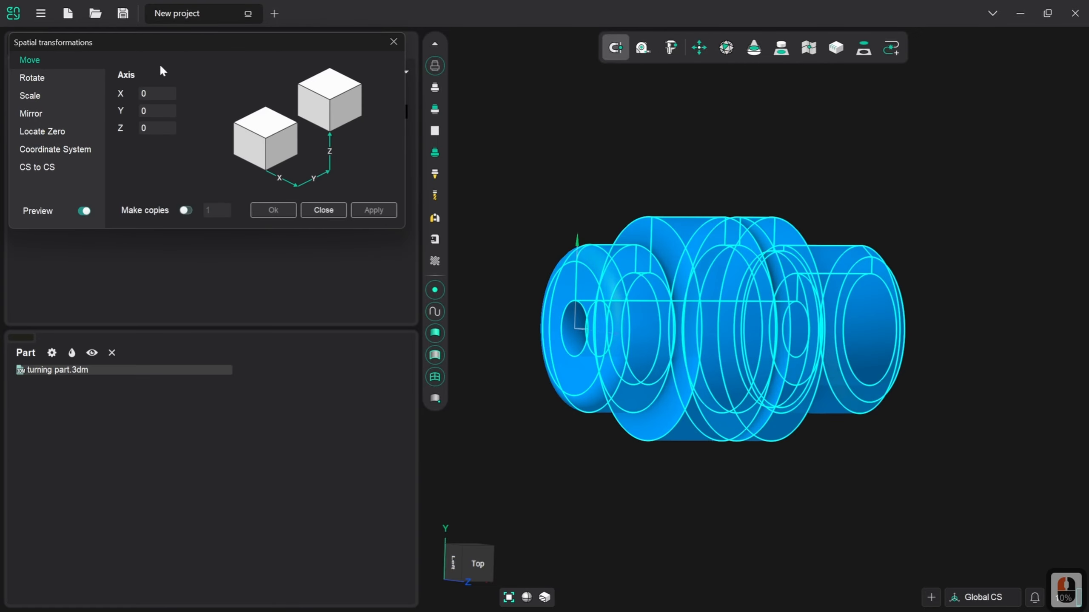
{"action": "left_click", "coordinate": [41, 133]}
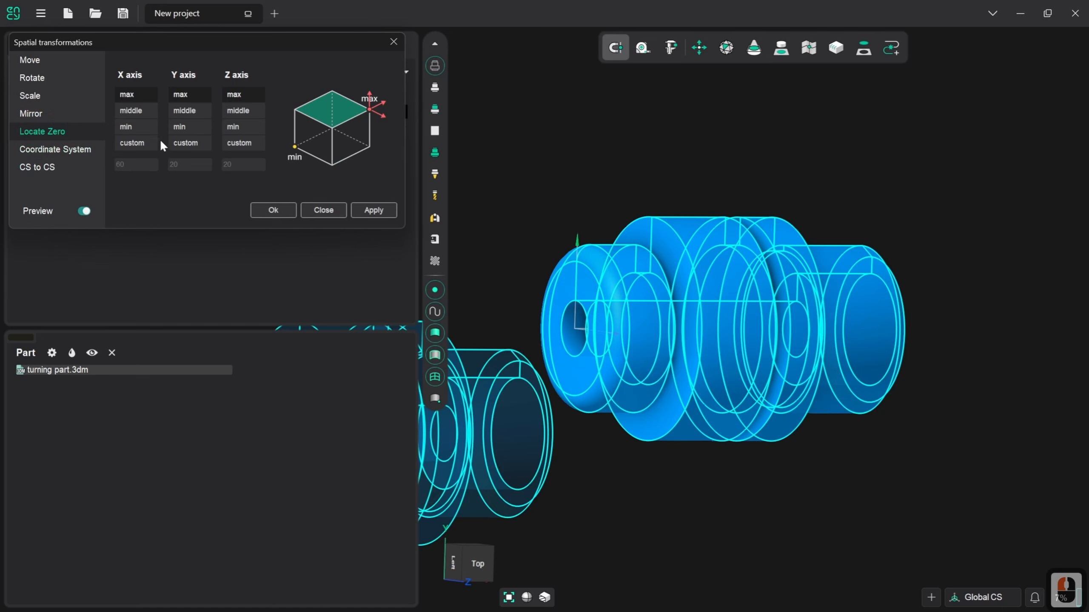
{"action": "left_click", "coordinate": [146, 126]}
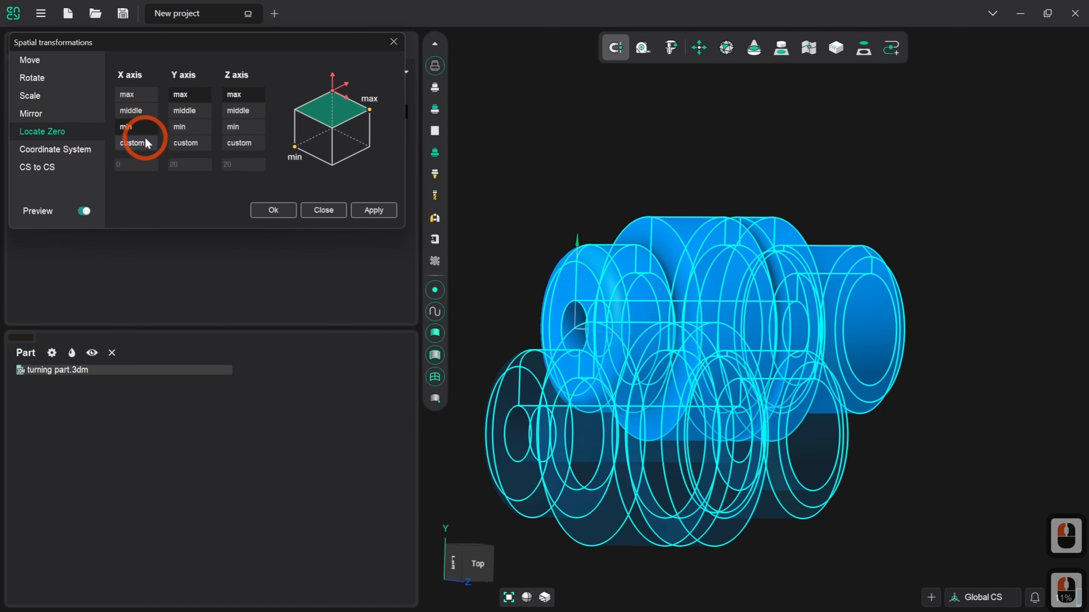
{"action": "left_click", "coordinate": [188, 111]}
{"action": "left_click", "coordinate": [252, 126]}
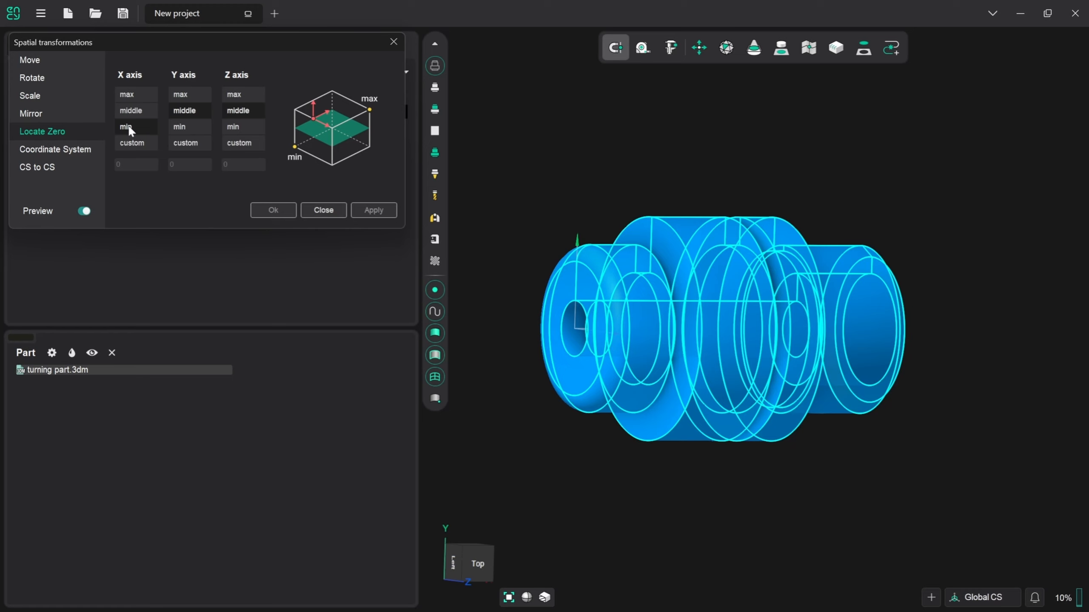
{"action": "left_click", "coordinate": [324, 210]}
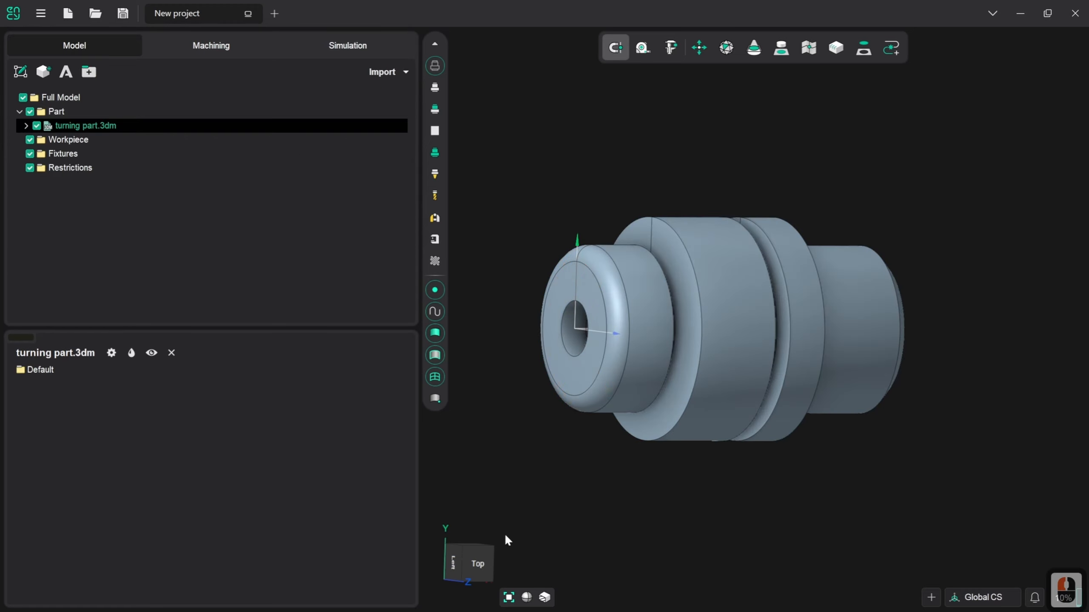
Return to the machining setup and examine the main spindle chuck from the top view.
{"action": "left_click", "coordinate": [482, 566]}
{"action": "left_click", "coordinate": [620, 461]}
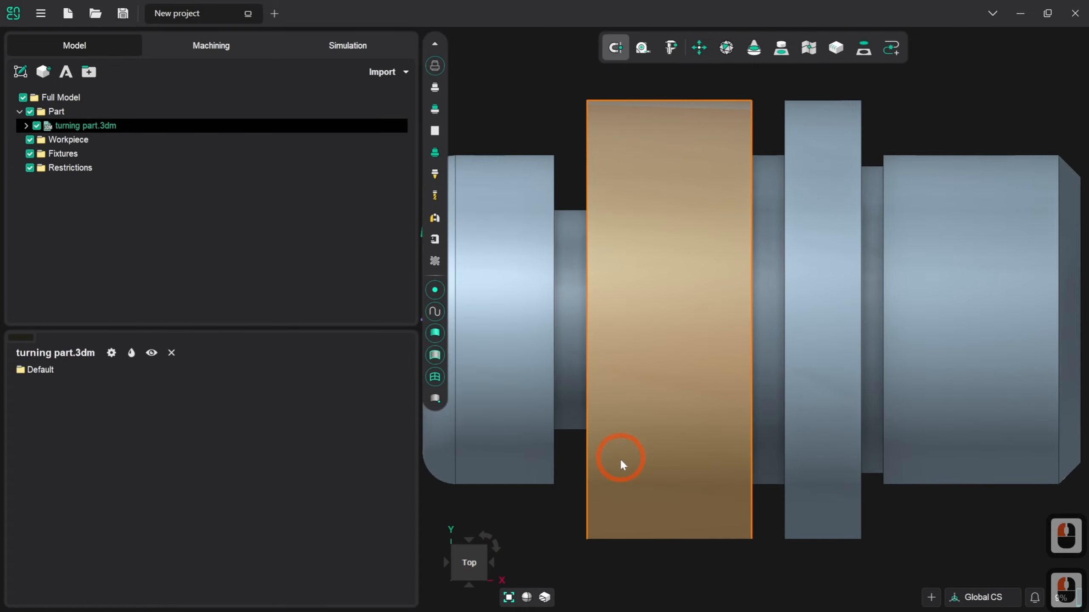
{"action": "left_click", "coordinate": [247, 43]}
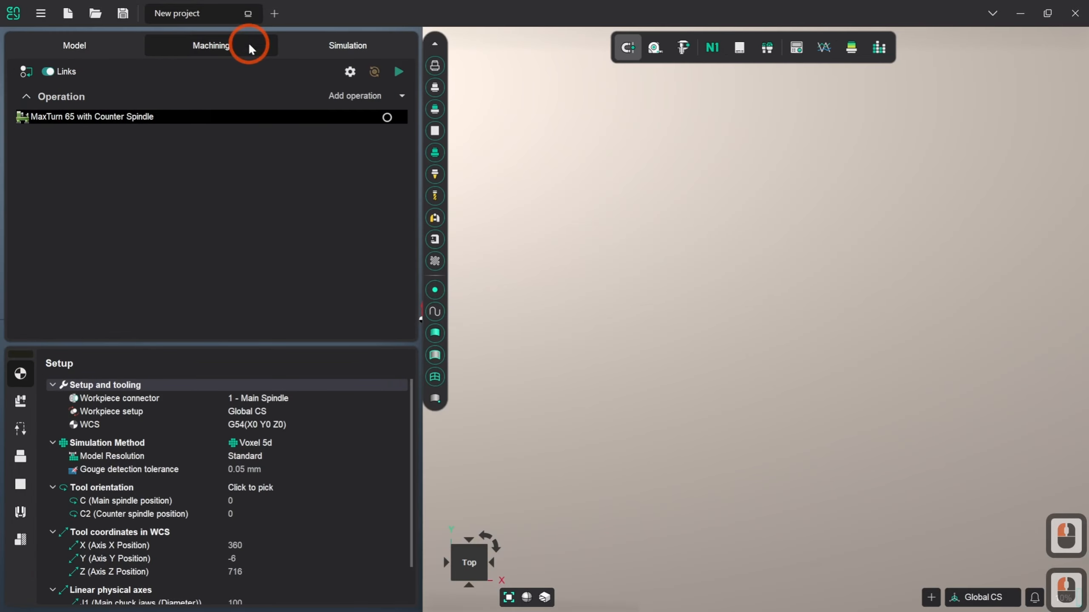
{"action": "left_click", "coordinate": [468, 559]}
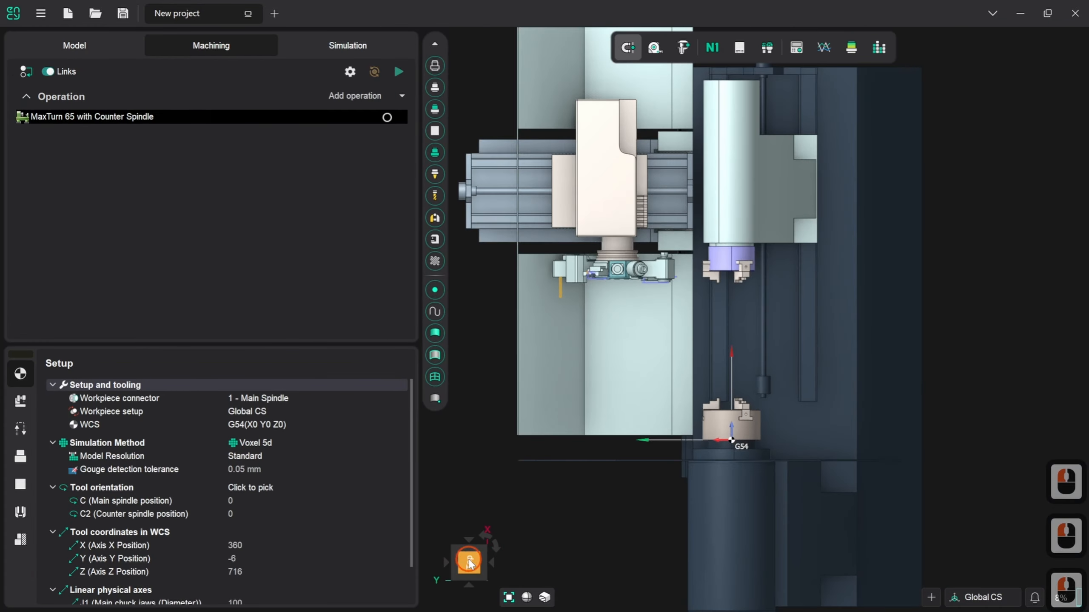
{"action": "left_click", "coordinate": [468, 560]}
{"action": "left_click", "coordinate": [468, 560]}
{"action": "left_click", "coordinate": [469, 560]}
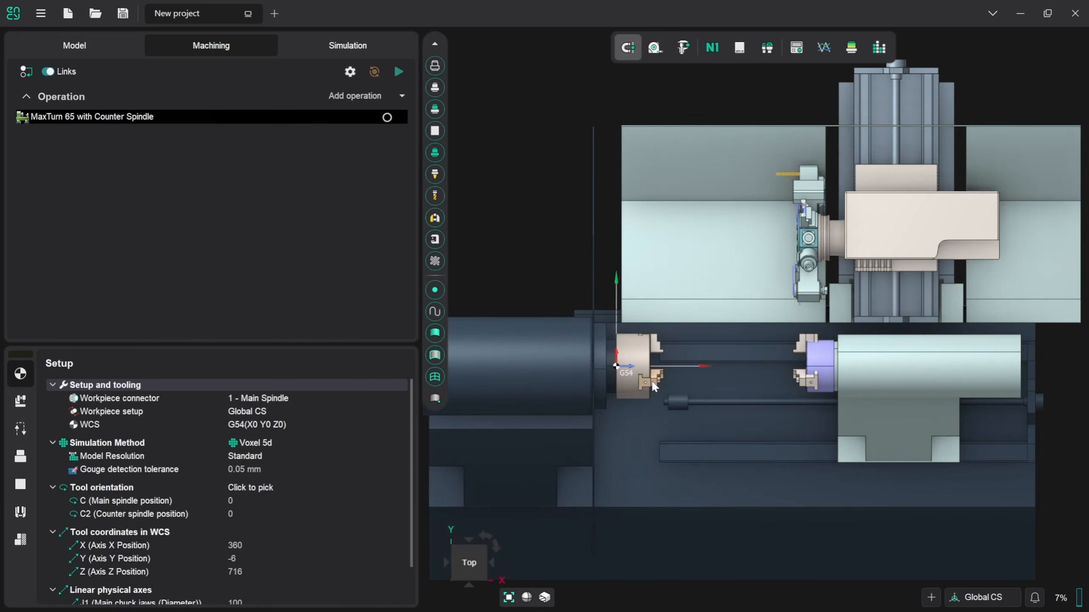
{"action": "scroll", "coordinate": [648, 371], "scroll_direction": "up", "scroll_amount": 2}
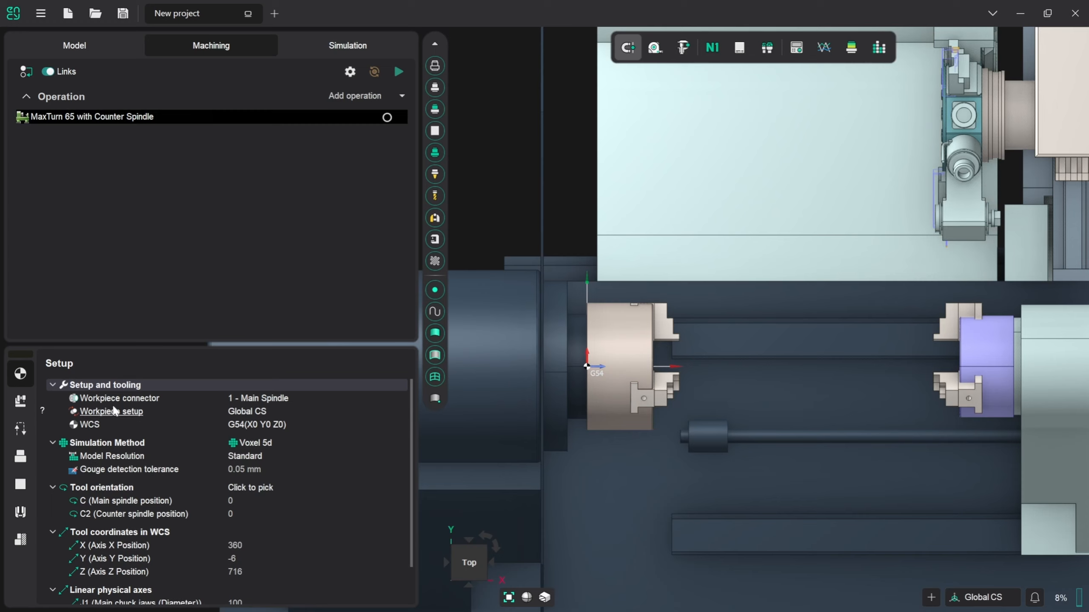
Set the Z offset of the workpiece setup to 175 relative to the current workpiece connector.
{"action": "left_click", "coordinate": [245, 412]}
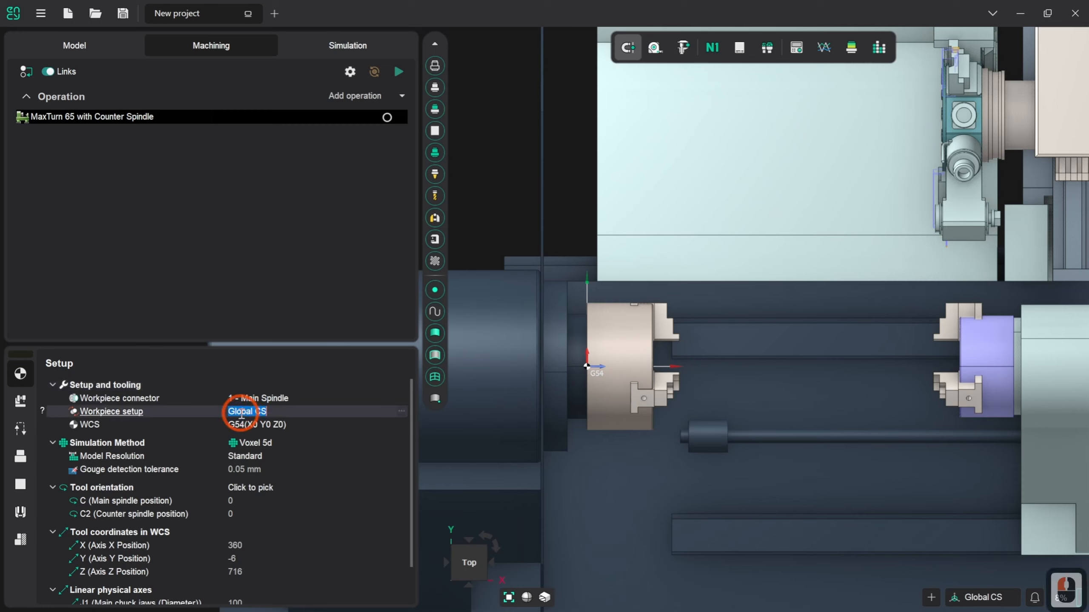
{"action": "left_click", "coordinate": [401, 412]}
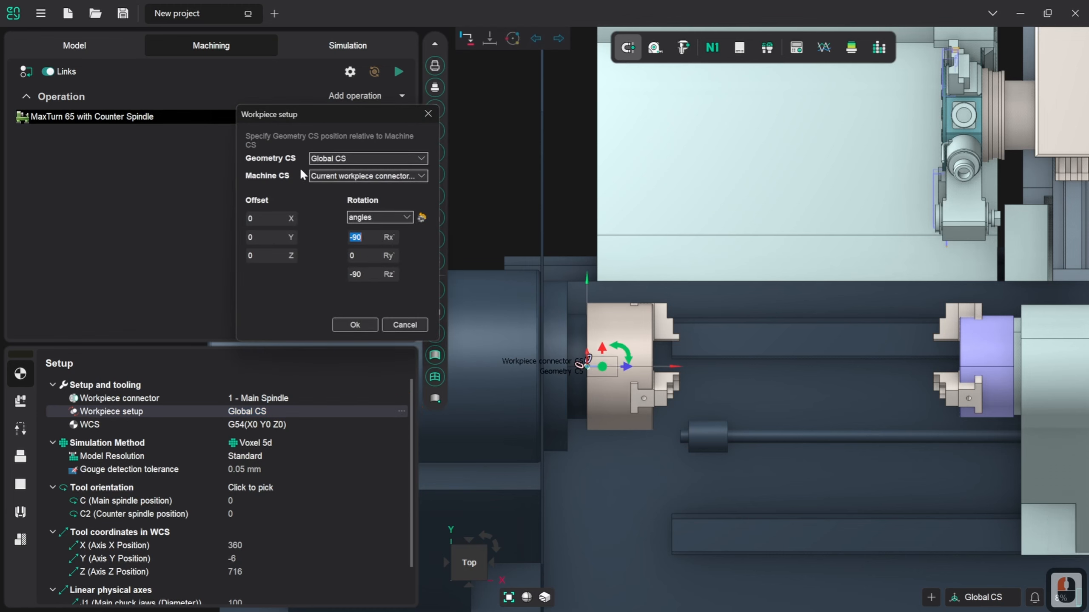
{"action": "left_click", "coordinate": [278, 256]}
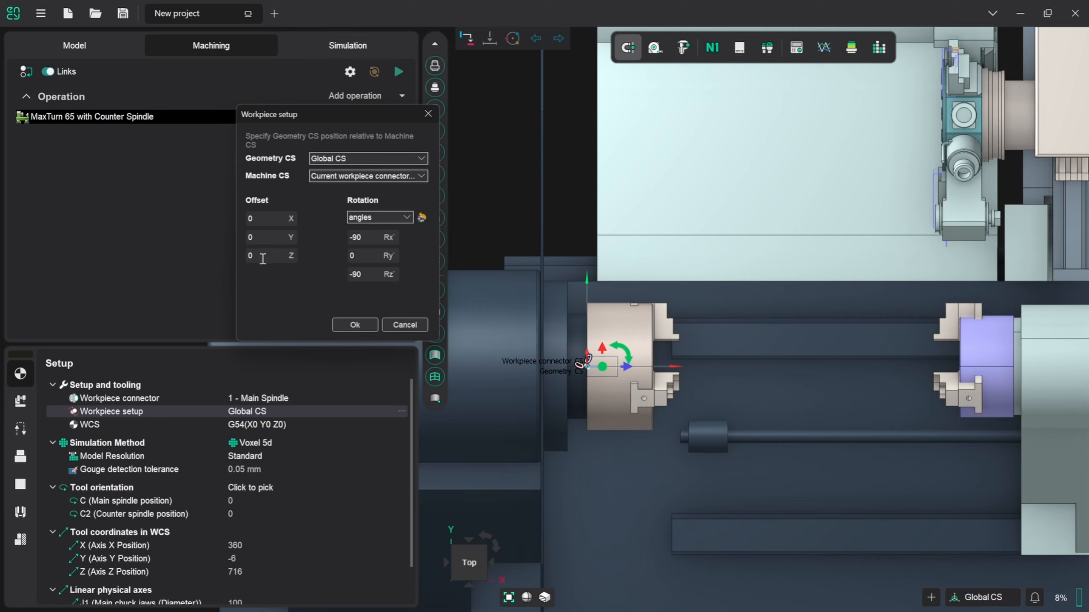
{"action": "left_click", "coordinate": [265, 258]}
{"action": "double_click", "coordinate": [265, 258]}
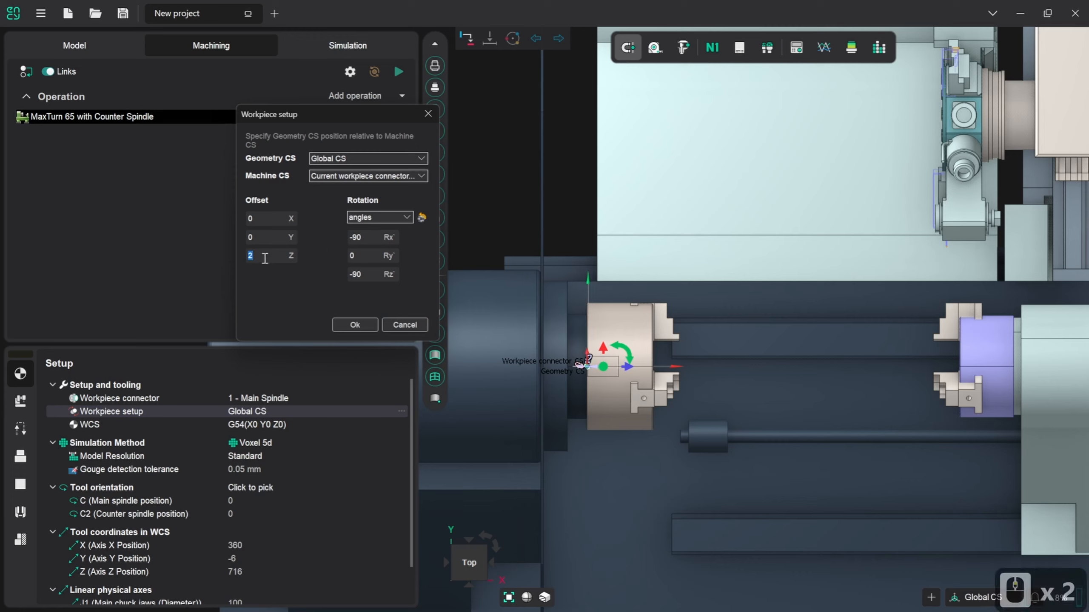
{"action": "type", "text": "175"}
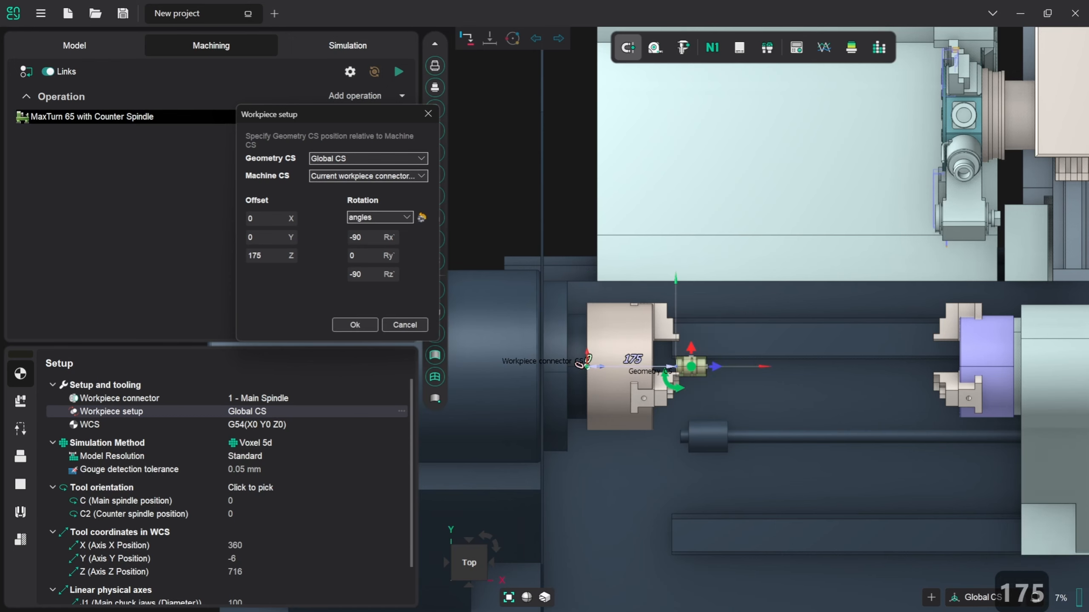
Shift the part slightly toward the main chuck to a Z offset of 174 and accept the workpiece setup.
{"action": "scroll", "coordinate": [668, 360], "scroll_direction": "up", "scroll_amount": 5}
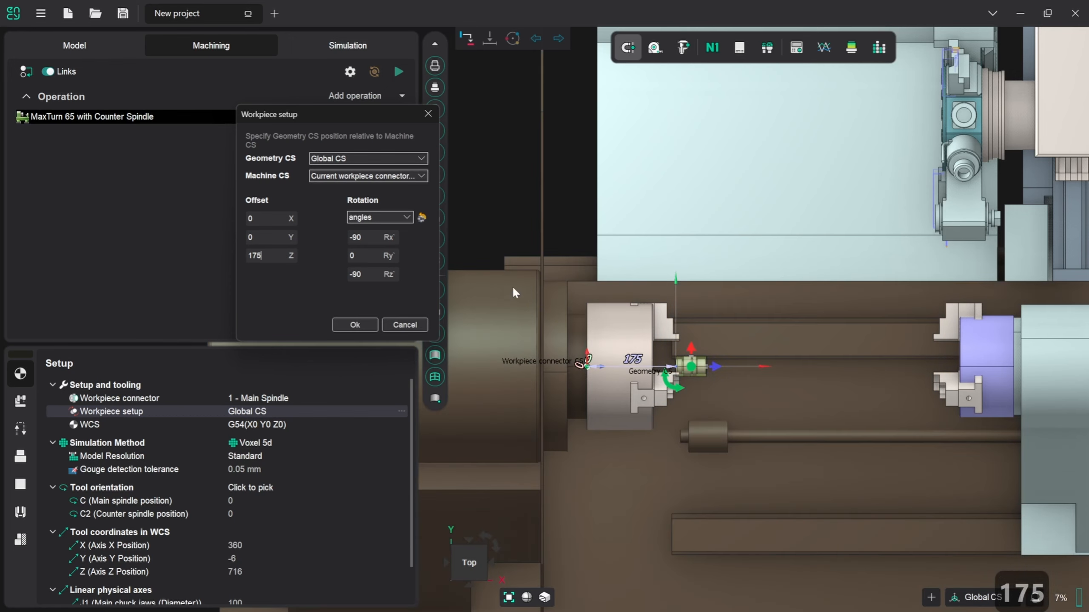
{"action": "scroll", "coordinate": [651, 354], "scroll_direction": "up", "scroll_amount": 1}
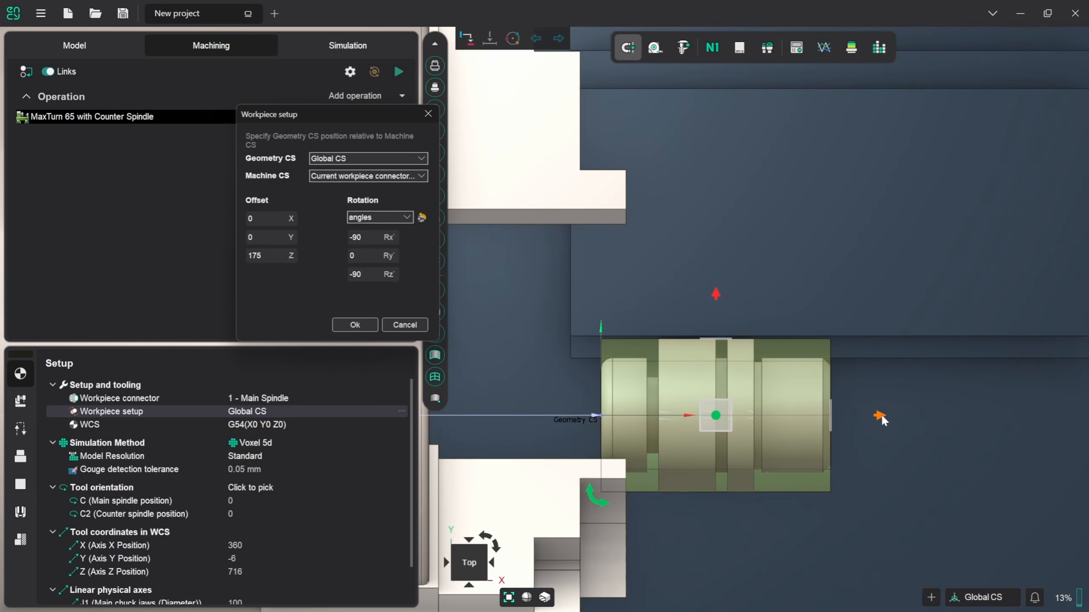
{"action": "mouse_move", "coordinate": [882, 417]}
{"action": "left_mouse_down"}
{"action": "mouse_move", "coordinate": [860, 415]}
{"action": "mouse_move", "coordinate": [874, 415]}
{"action": "left_mouse_up"}
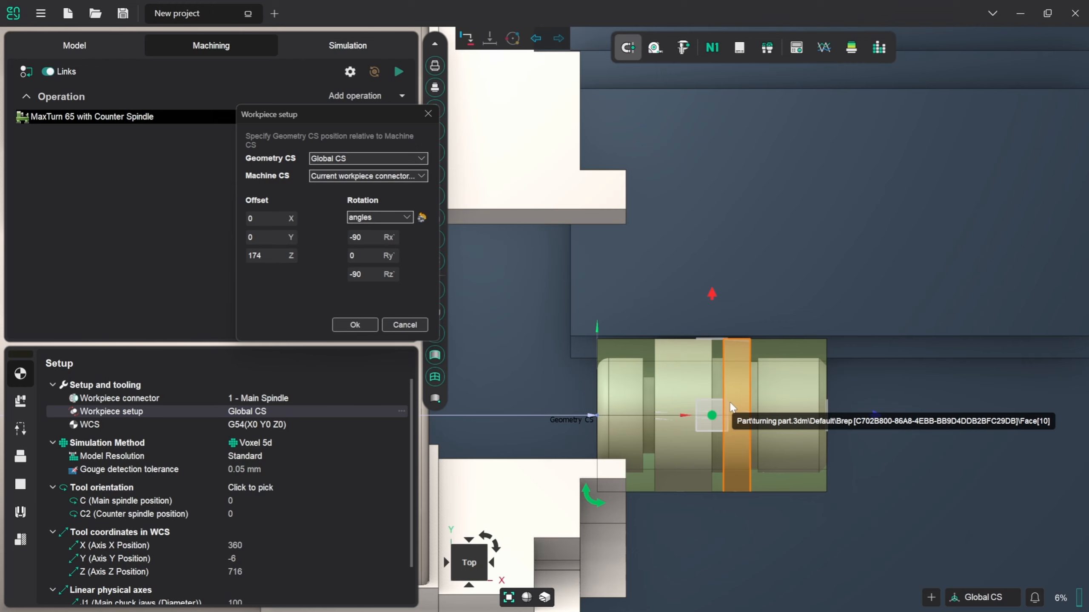
{"action": "left_click", "coordinate": [366, 324]}
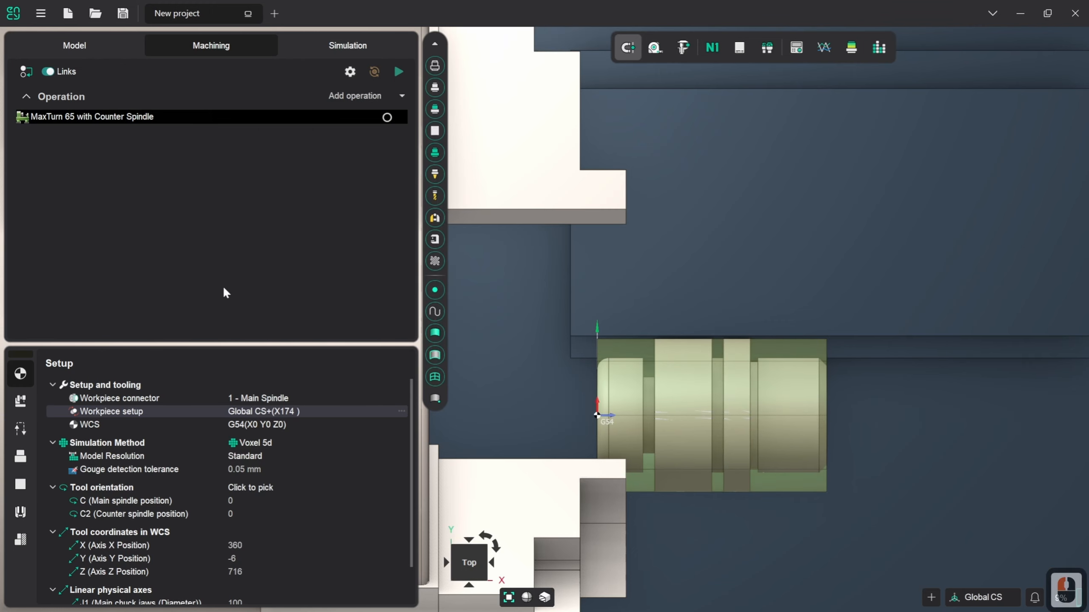
Start a cylinder primitive workpiece defined around the part, with its axis along X.
{"action": "left_click", "coordinate": [24, 487]}
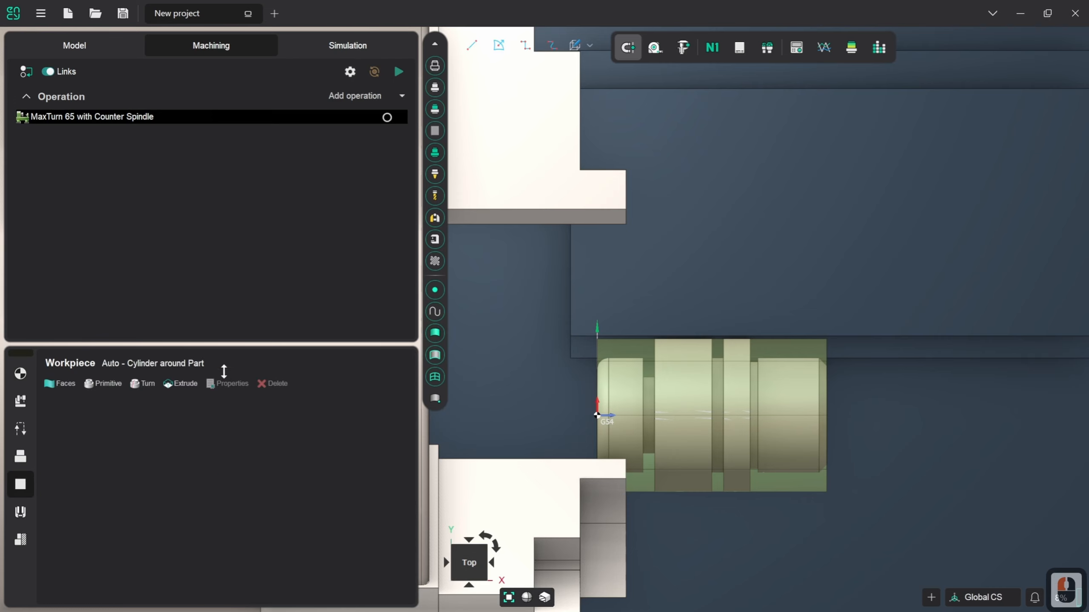
{"action": "left_click", "coordinate": [115, 384]}
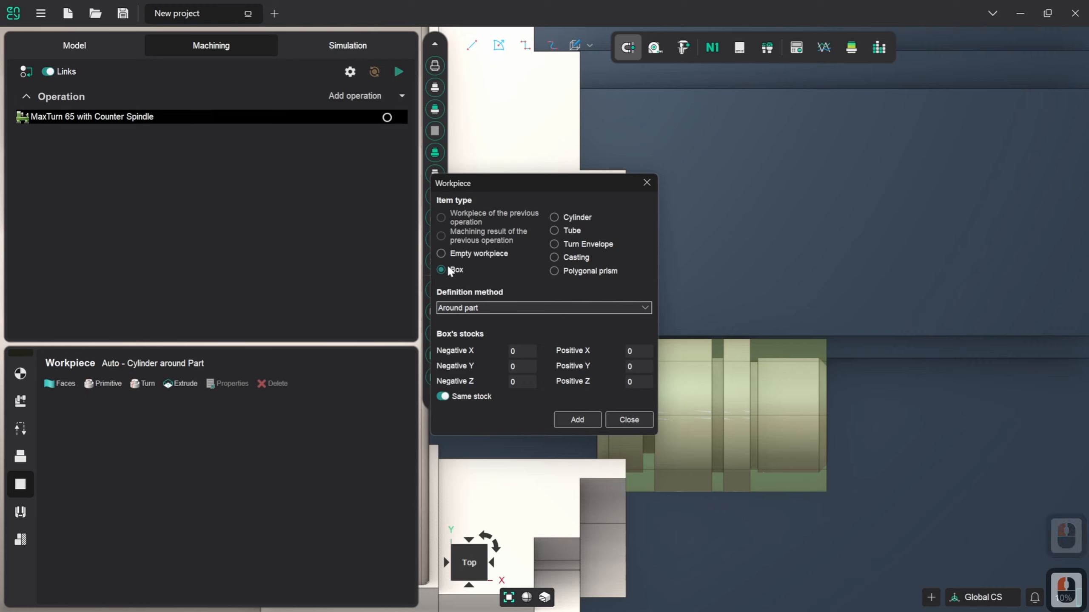
{"action": "left_click", "coordinate": [578, 216]}
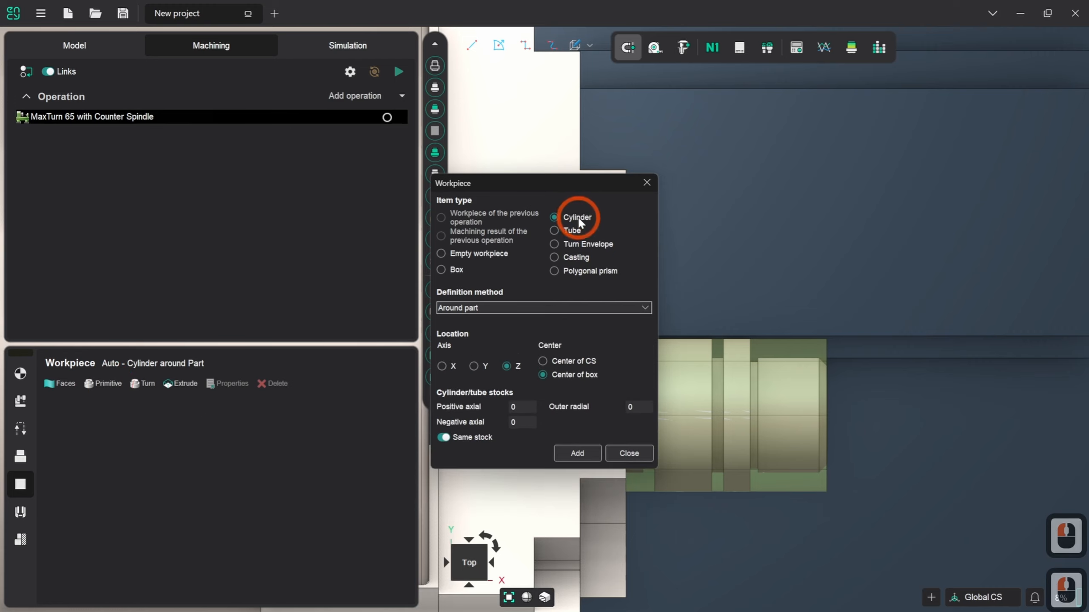
{"action": "left_click_drag", "start_coordinate": [580, 183], "coordinate": [530, 77]}
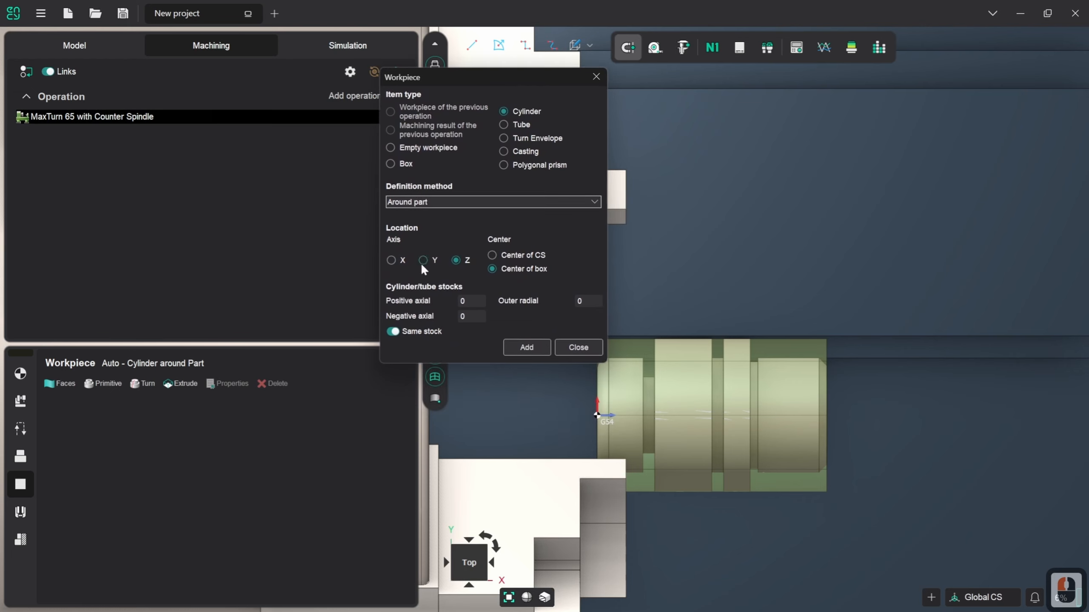
{"action": "left_click", "coordinate": [392, 260]}
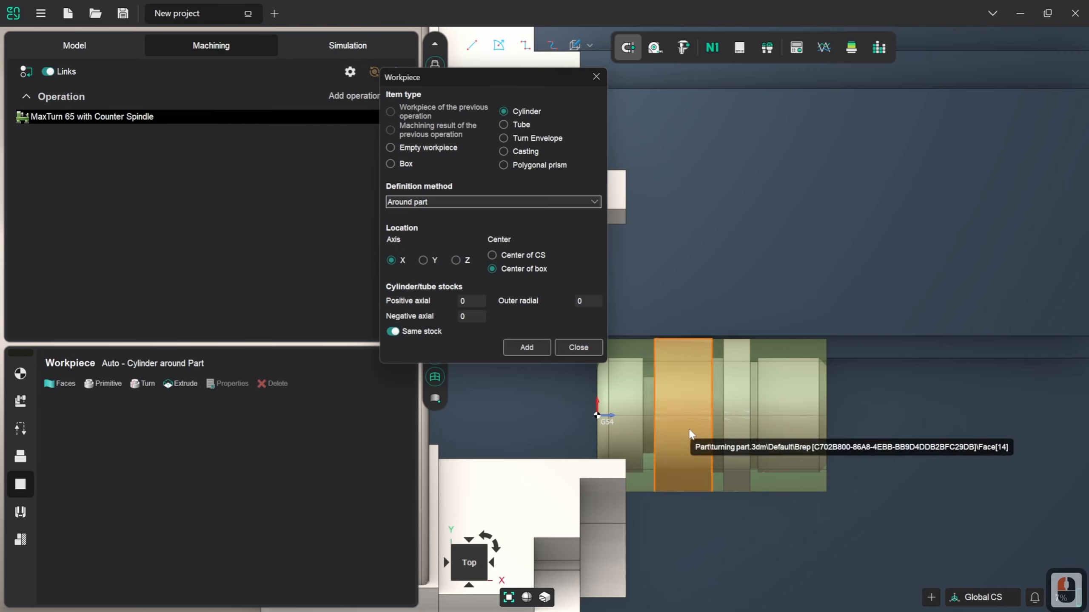
Give the cylinder 10 mm positive and negative axial stock and 5 mm outer radial stock, and add it as the workpiece.
{"action": "double_click", "coordinate": [480, 298]}
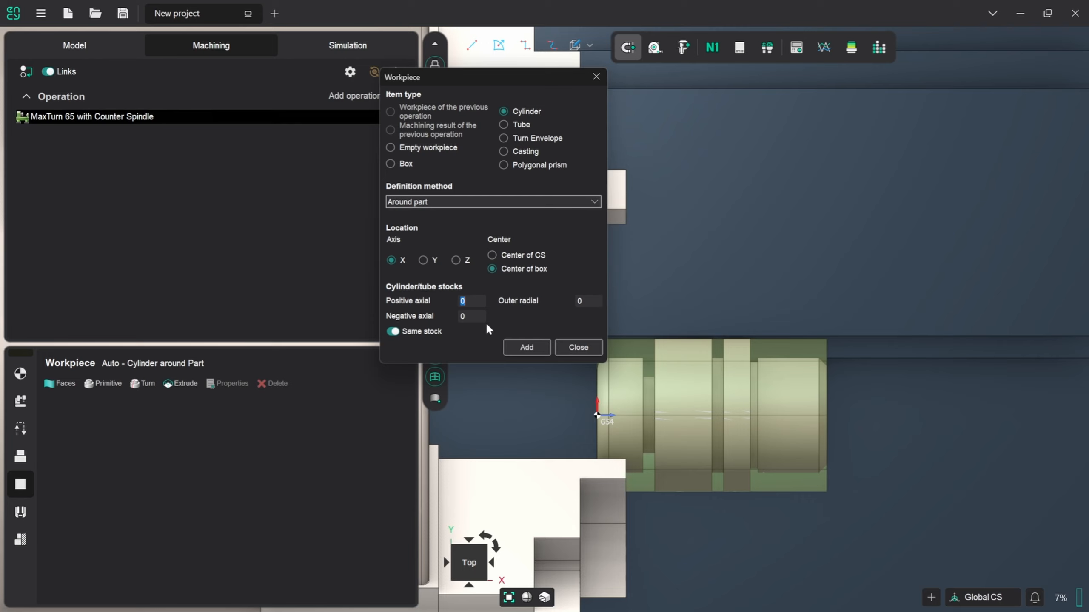
{"action": "type", "text": "10"}
{"action": "left_click", "coordinate": [392, 333]}
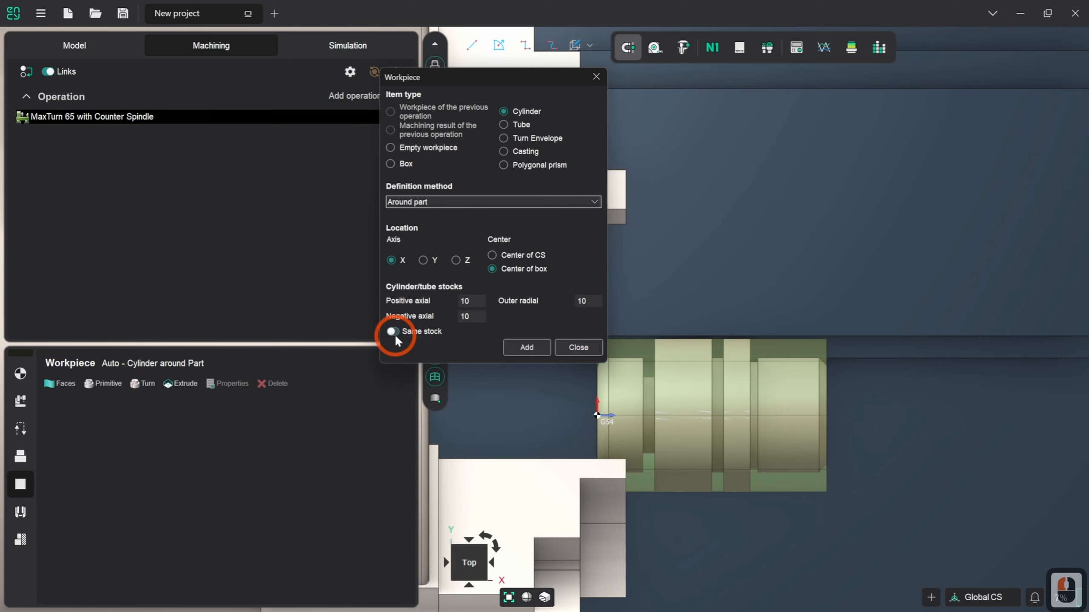
{"action": "triple_click", "coordinate": [591, 302]}
{"action": "type", "text": "5"}
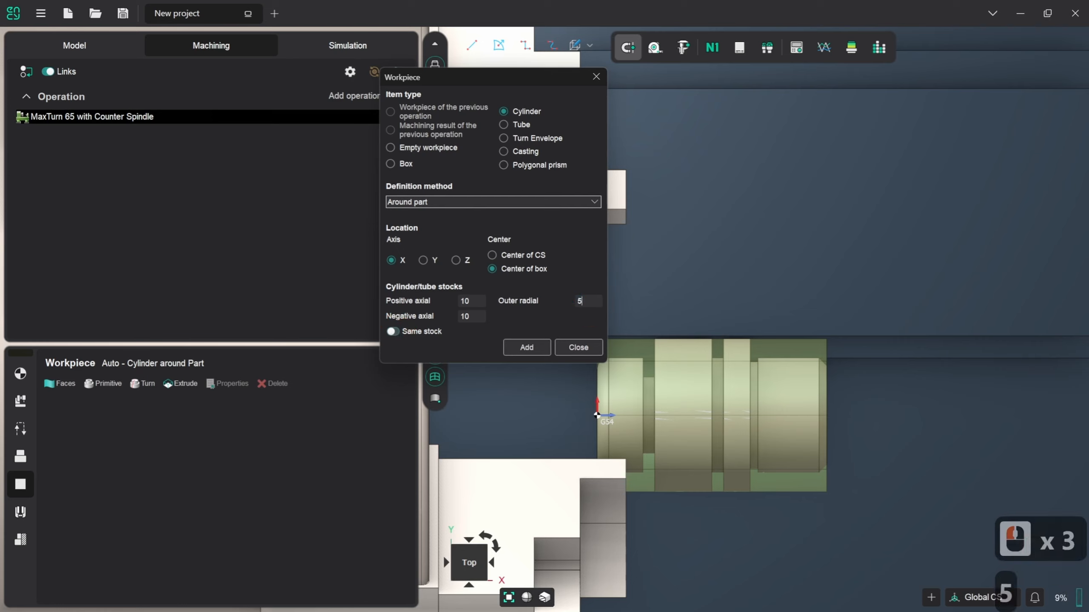
{"action": "left_click", "coordinate": [535, 349]}
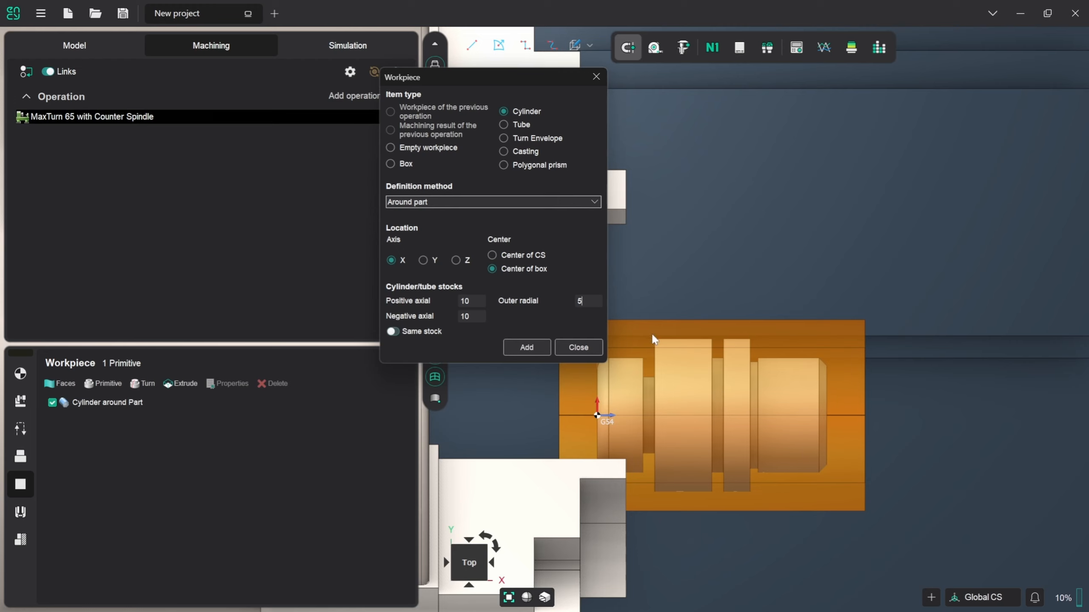
{"action": "left_click", "coordinate": [573, 348]}
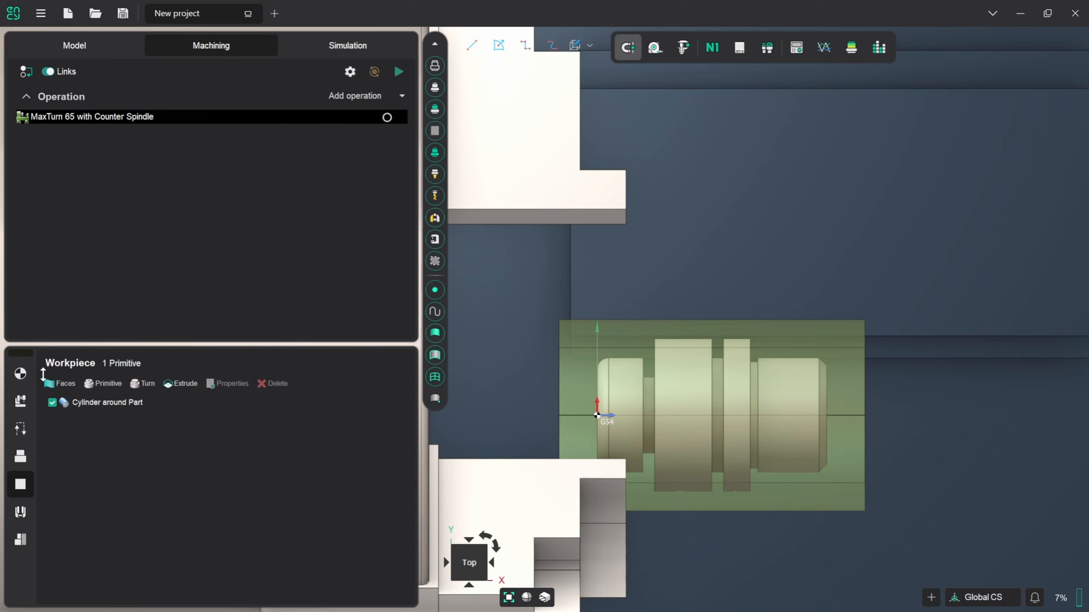
In the machine setup, reduce the main chuck jaws diameter (J1) to 50 so the jaws grip the workpiece.
{"action": "left_click", "coordinate": [20, 373]}
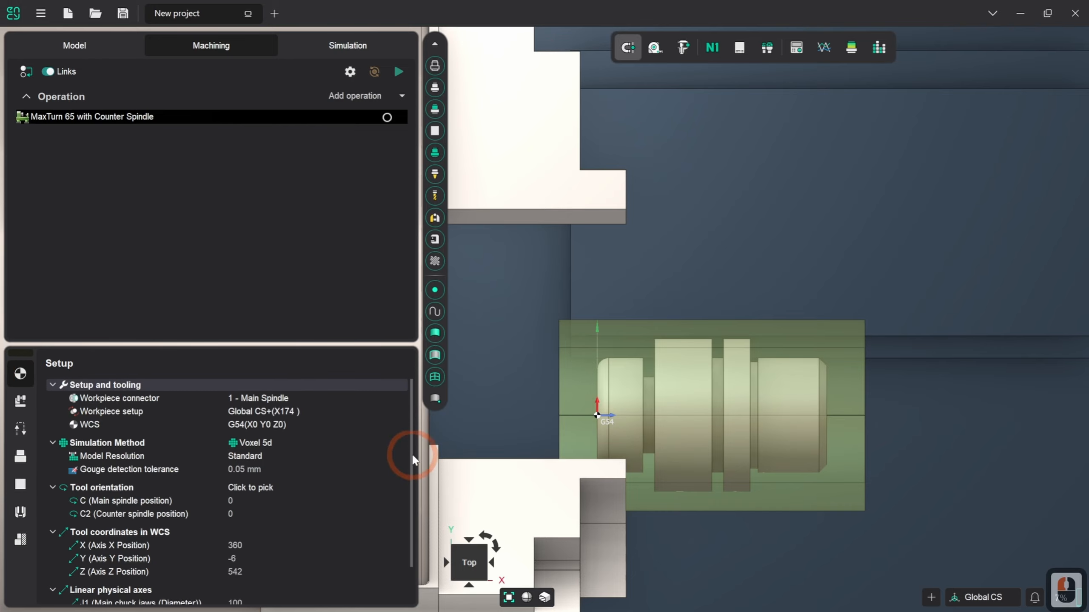
{"action": "left_click_drag", "start_coordinate": [412, 425], "coordinate": [414, 462]}
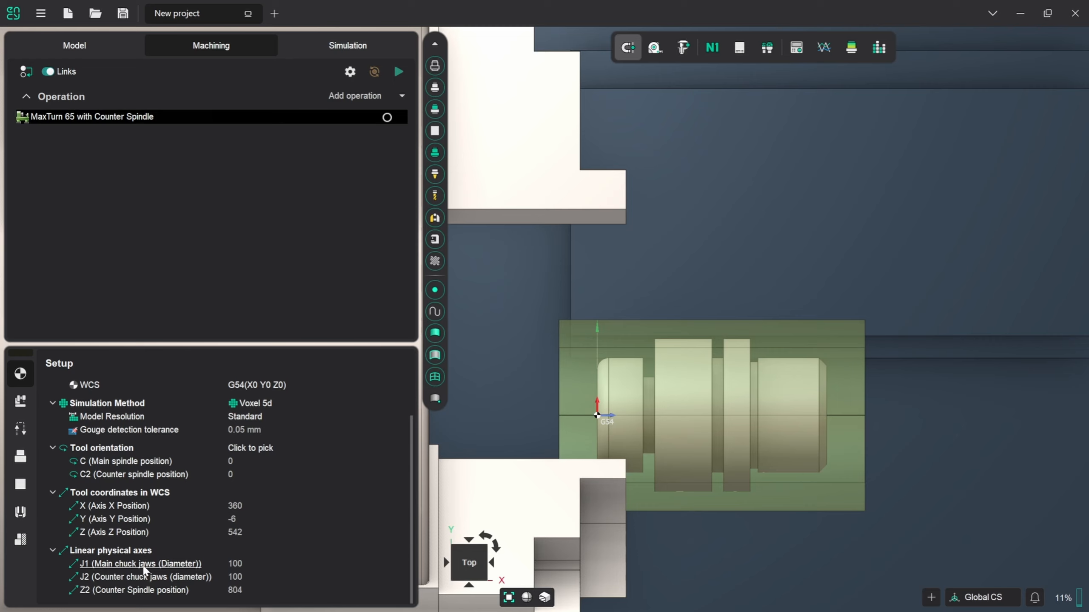
{"action": "left_click_drag", "start_coordinate": [254, 565], "coordinate": [213, 556]}
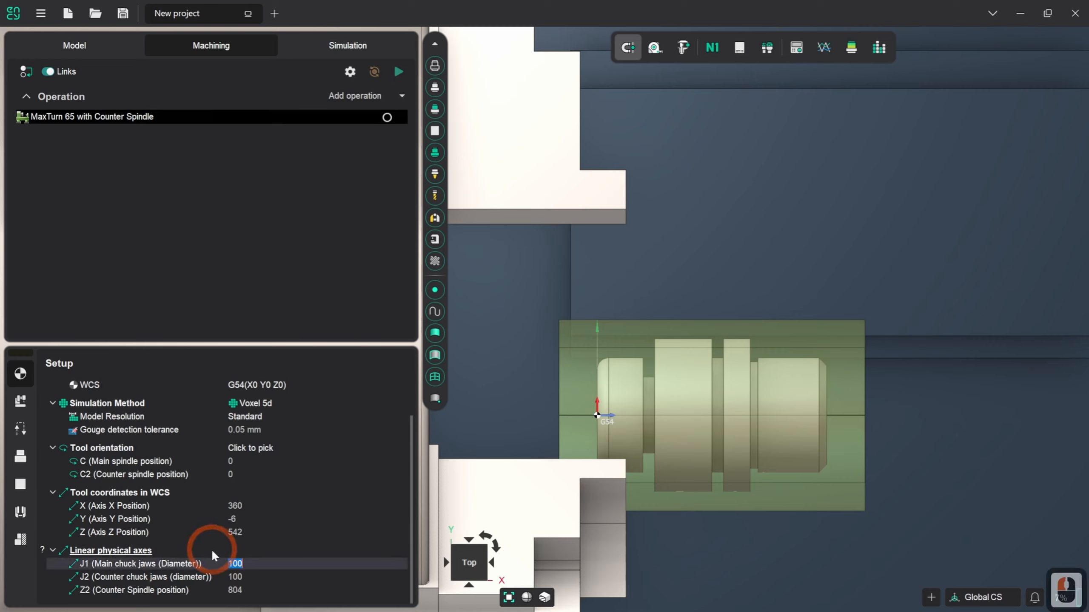
{"action": "scroll", "coordinate": [259, 563], "scroll_direction": "down", "scroll_amount": 3}
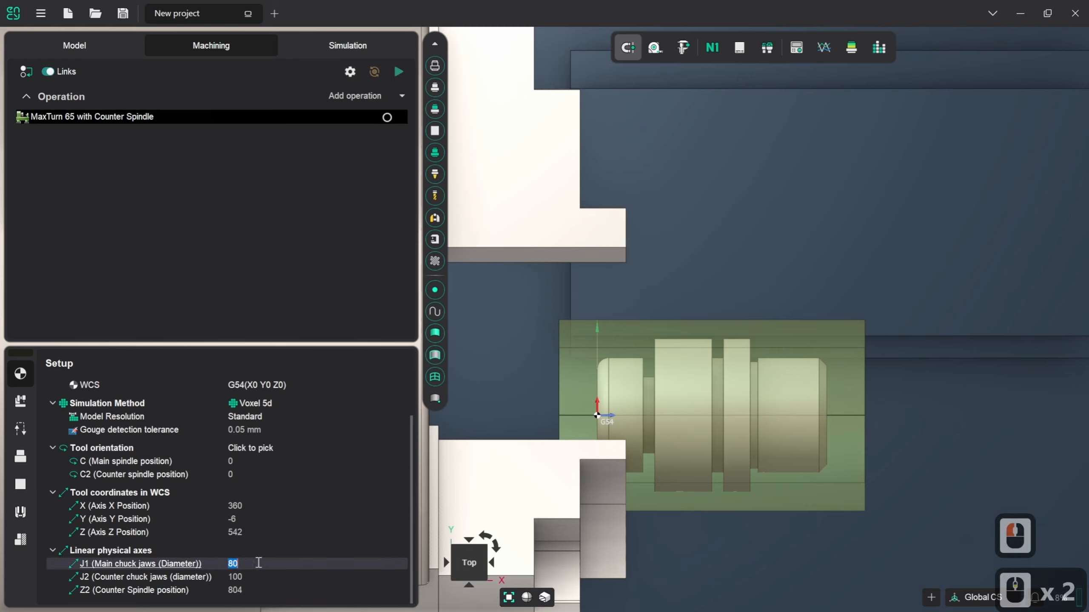
{"action": "scroll", "coordinate": [259, 563], "scroll_direction": "down", "scroll_amount": 2}
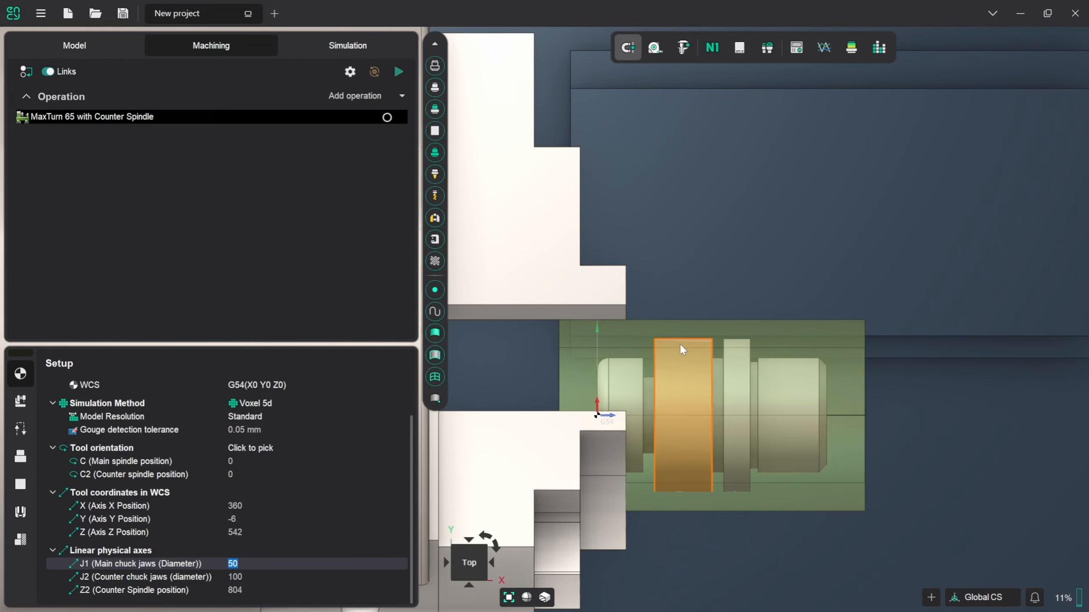
Examine the jaws around the workpiece and restore the top view showing the whole machine.
{"action": "mouse_move", "coordinate": [803, 375]}
{"action": "middle_mouse_down"}
{"action": "mouse_move", "coordinate": [652, 381]}
{"action": "mouse_move", "coordinate": [803, 374]}
{"action": "middle_mouse_up"}
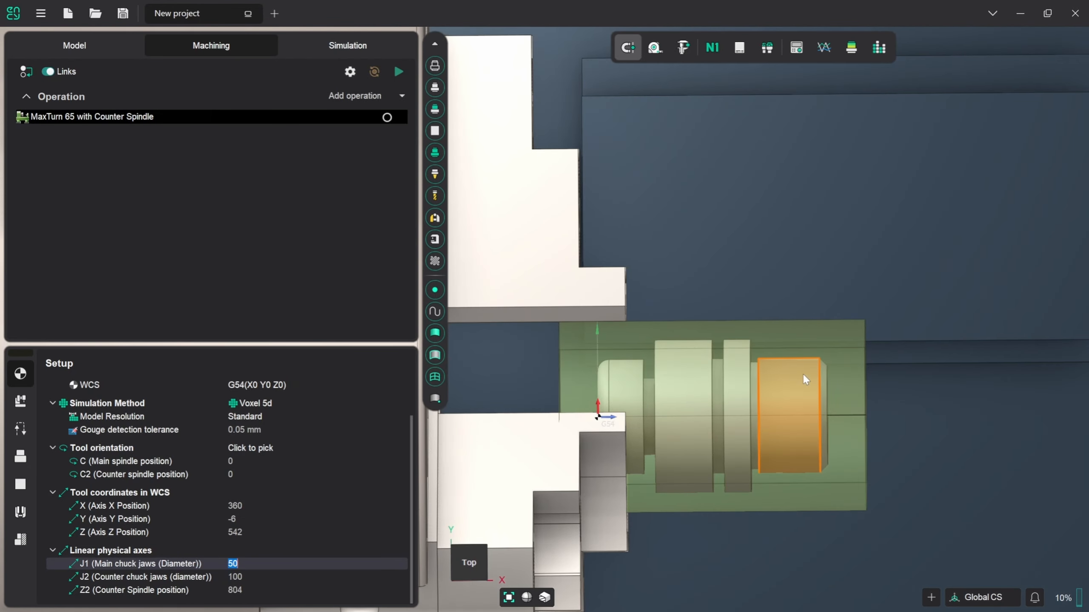
{"action": "left_click", "coordinate": [335, 563]}
{"action": "left_click", "coordinate": [467, 565]}
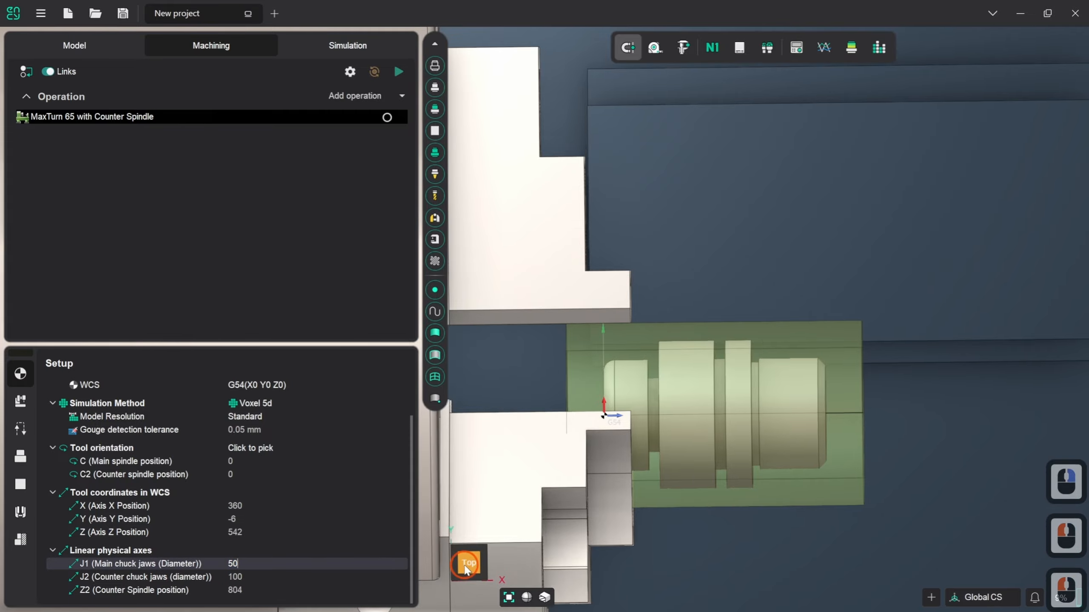
{"action": "left_click", "coordinate": [470, 563]}
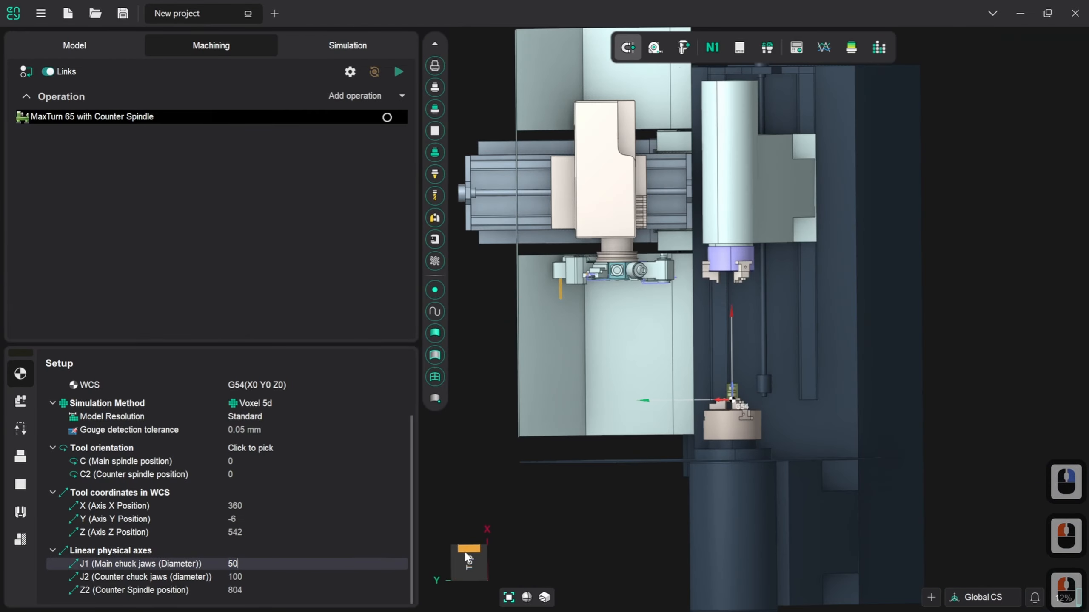
{"action": "left_click", "coordinate": [471, 561]}
{"action": "left_click", "coordinate": [470, 560]}
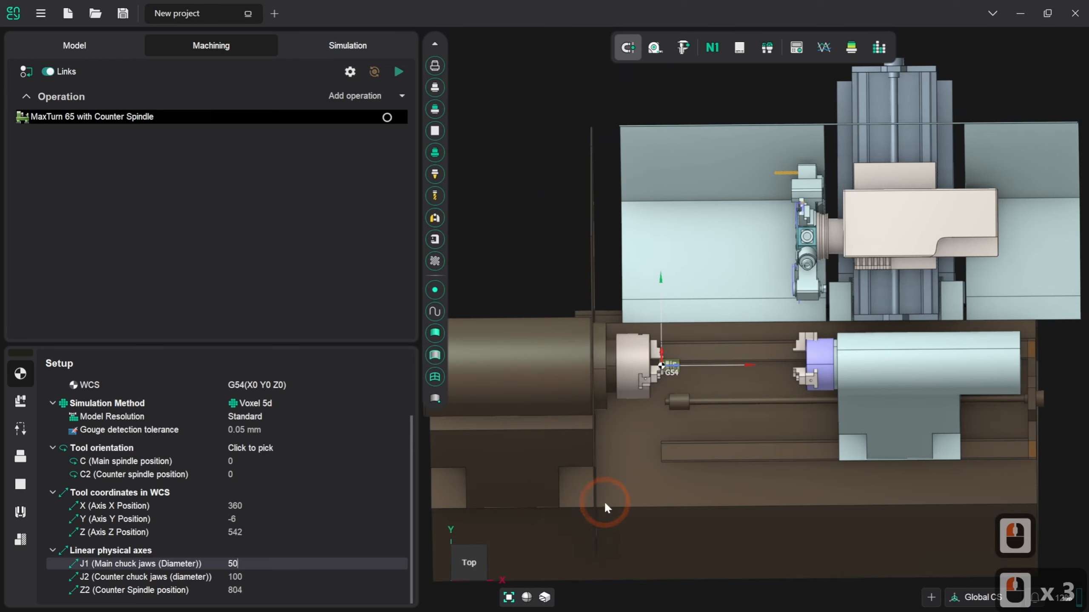